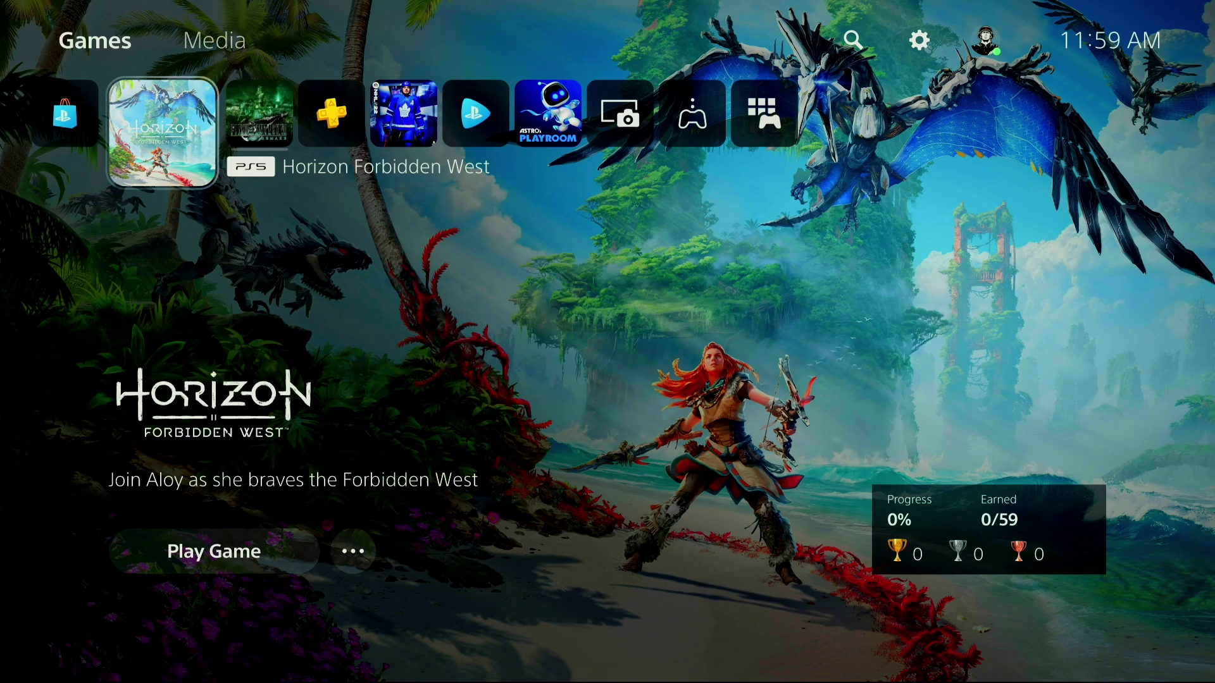
Open the console's Screen and Video settings from the home screen.
key(Up)
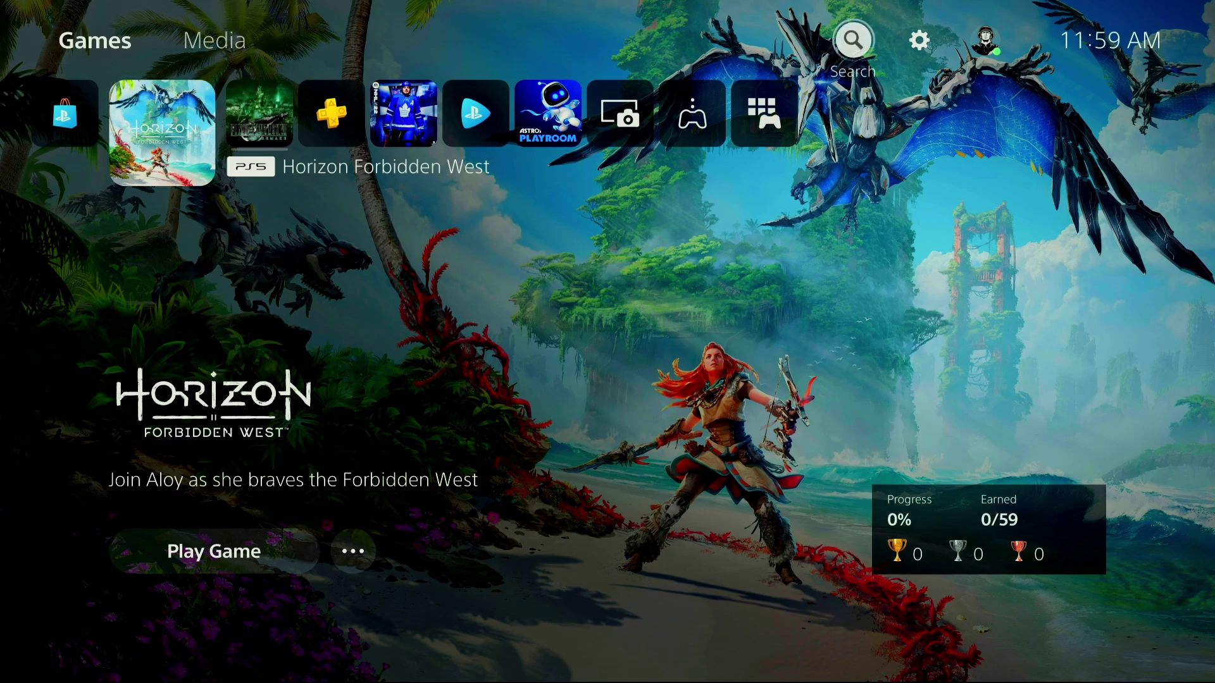
key(Right)
key(Return)
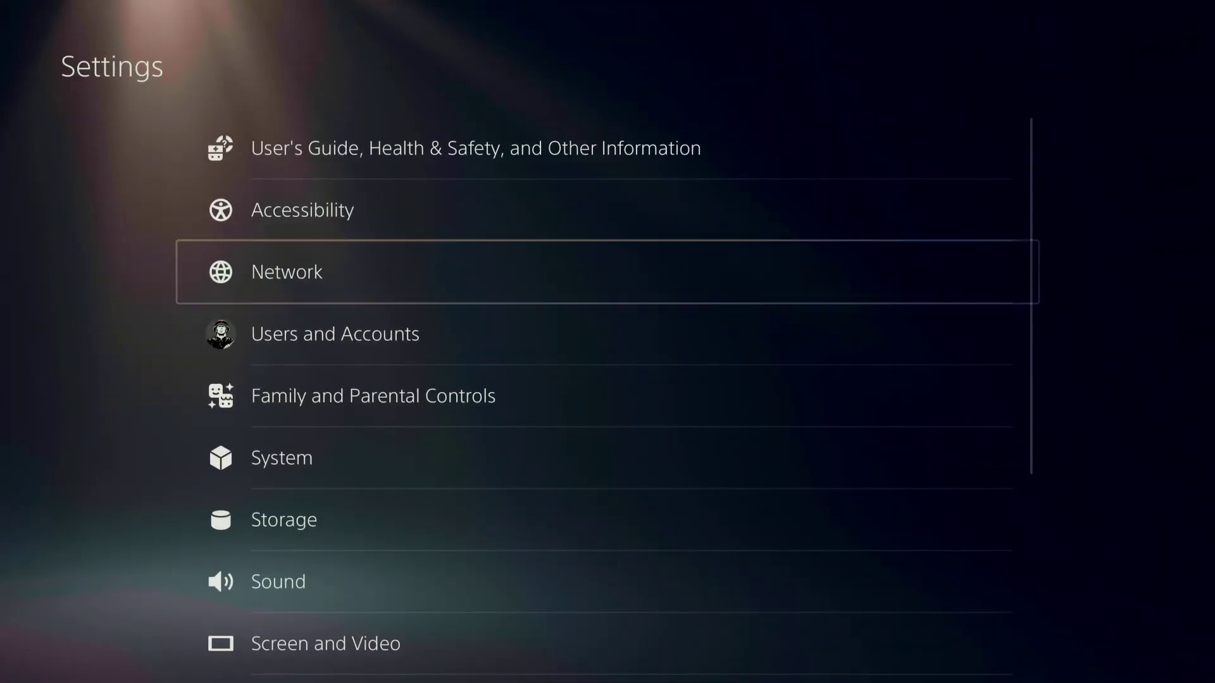
key(Down)
key(Down)
key(Down)
key(Down)
key(Down)
key(Down)
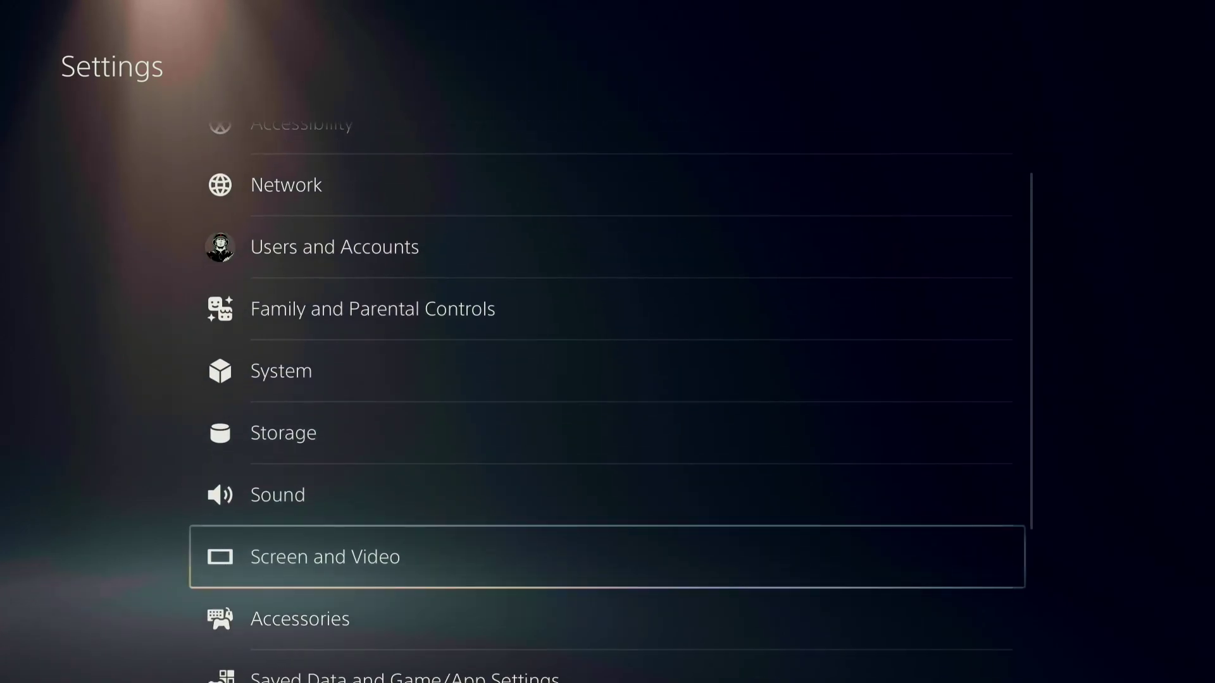
key(Return)
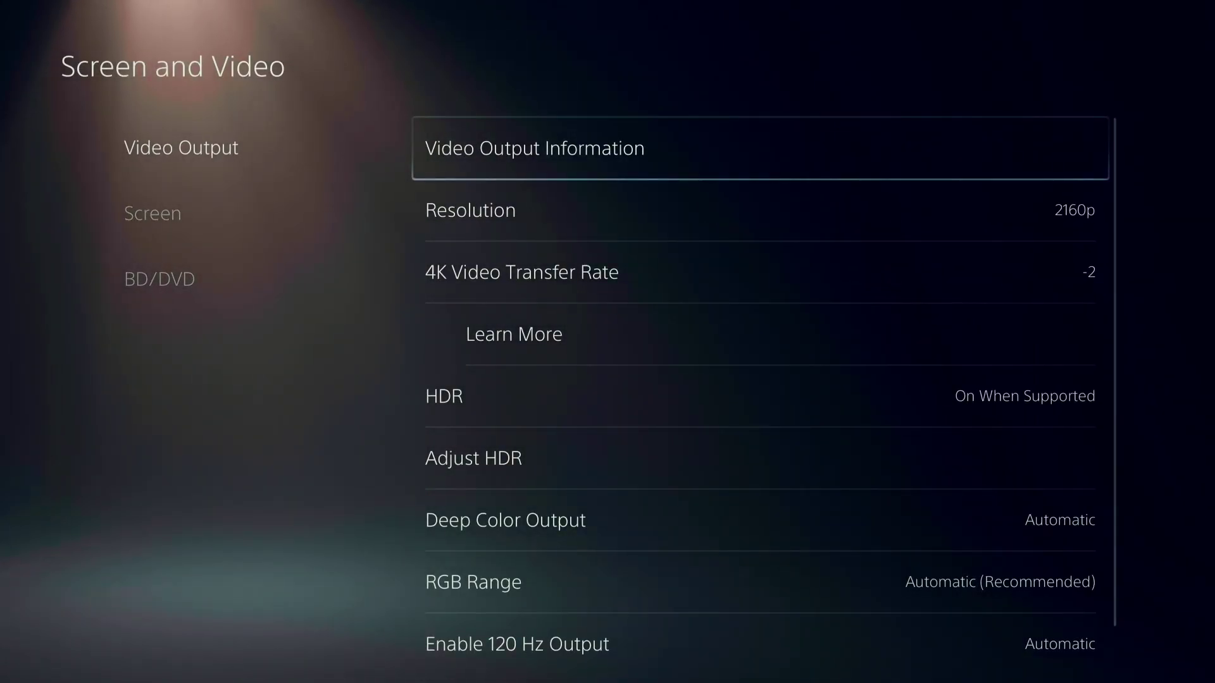
Go through the available video output resolutions and select 2160p.
key(Down)
key(Return)
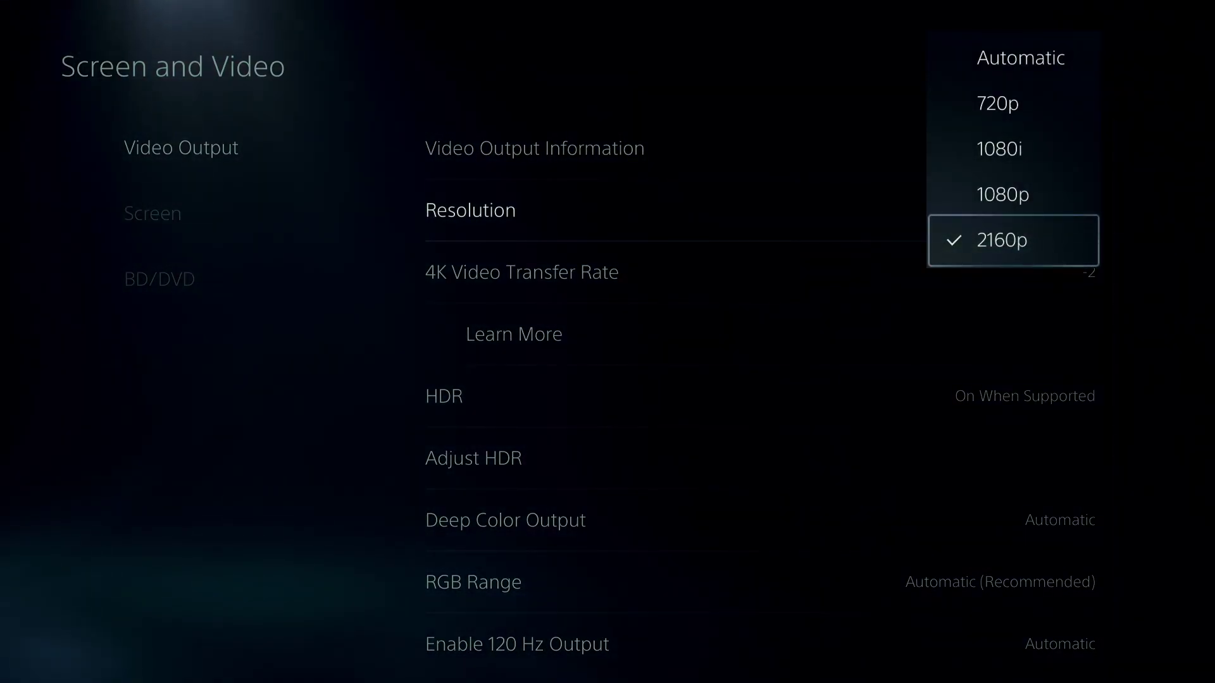
key(Up)
key(Up)
key(Up)
key(Up)
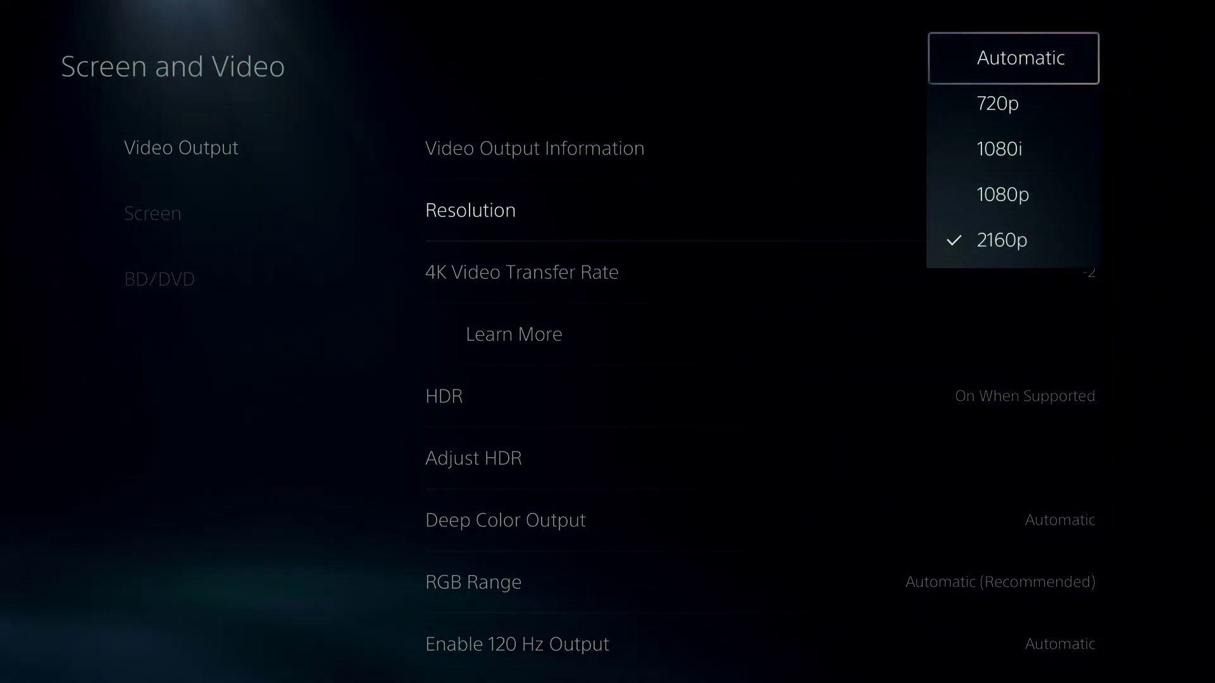
key(Down)
key(Down)
key(Down)
key(Down)
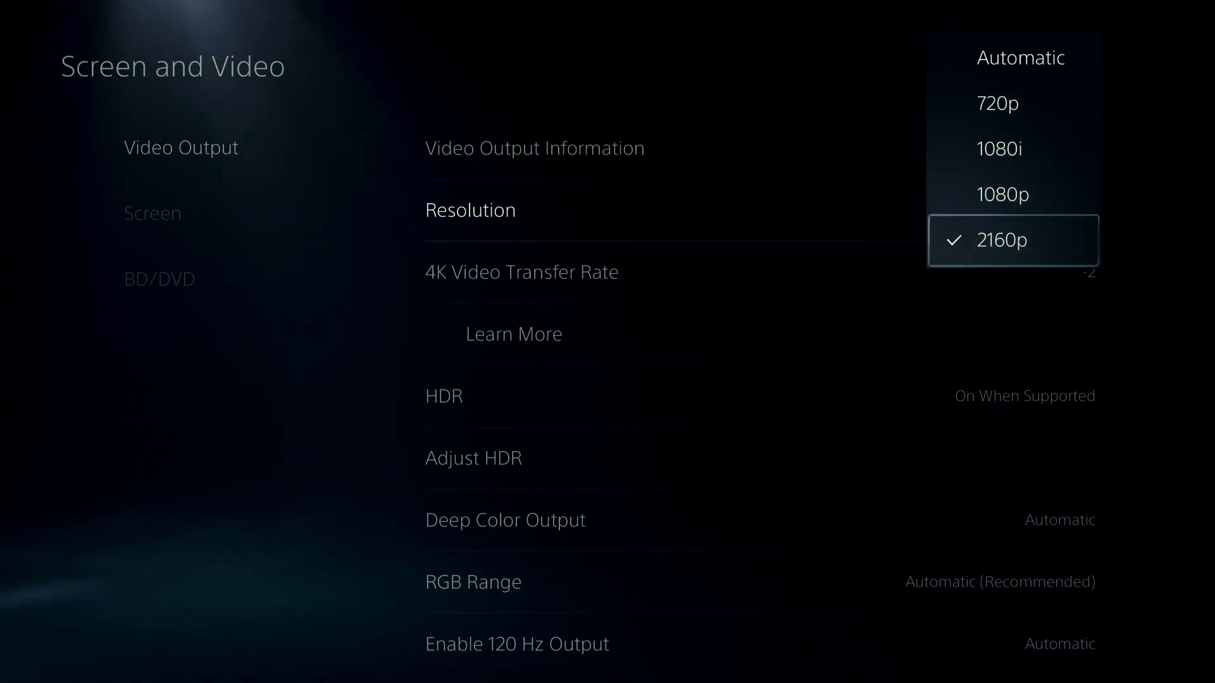
key(Up)
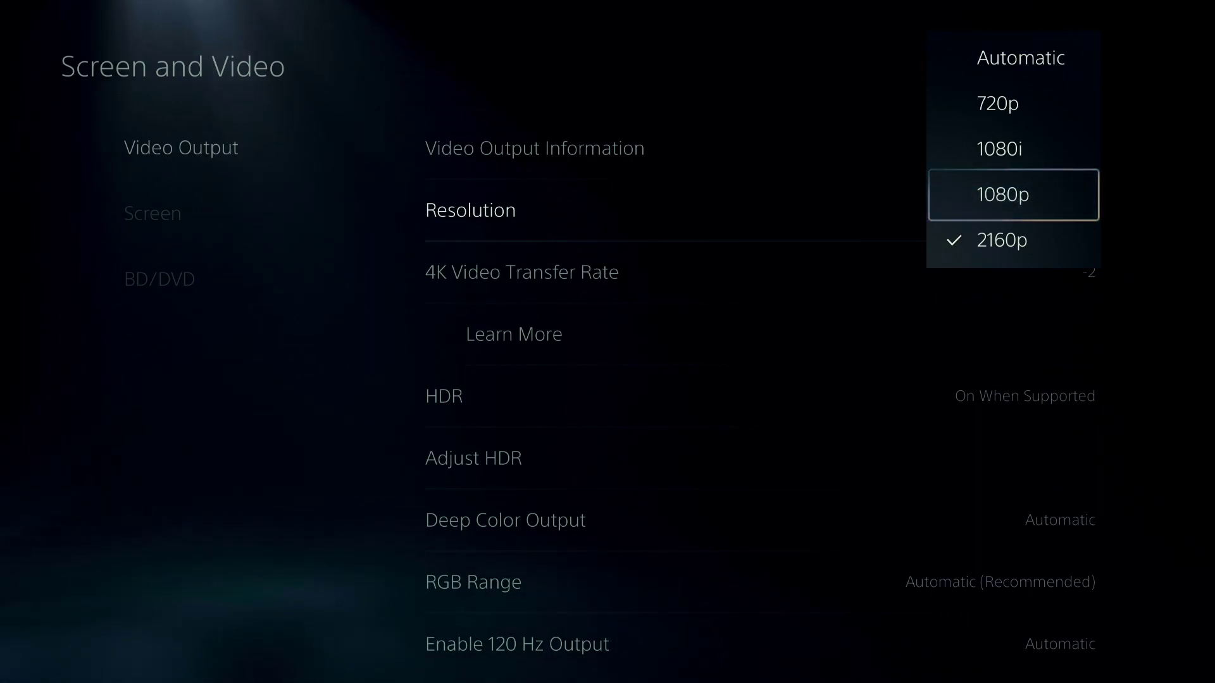
key(Down)
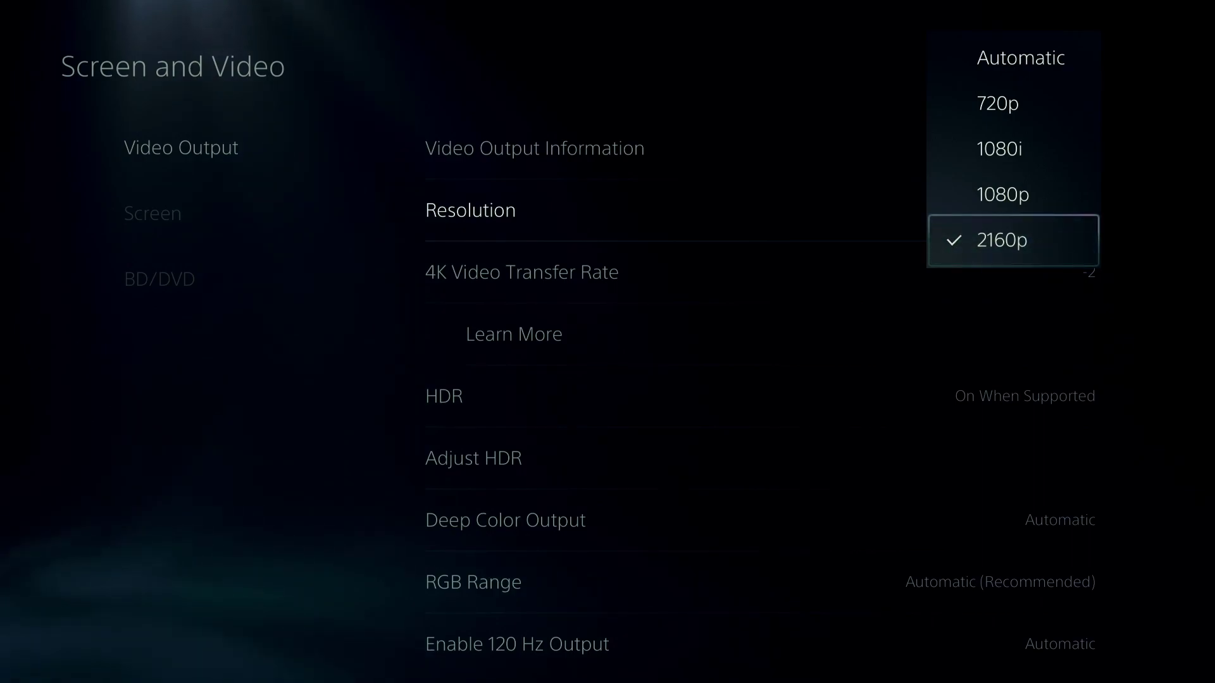
key(Return)
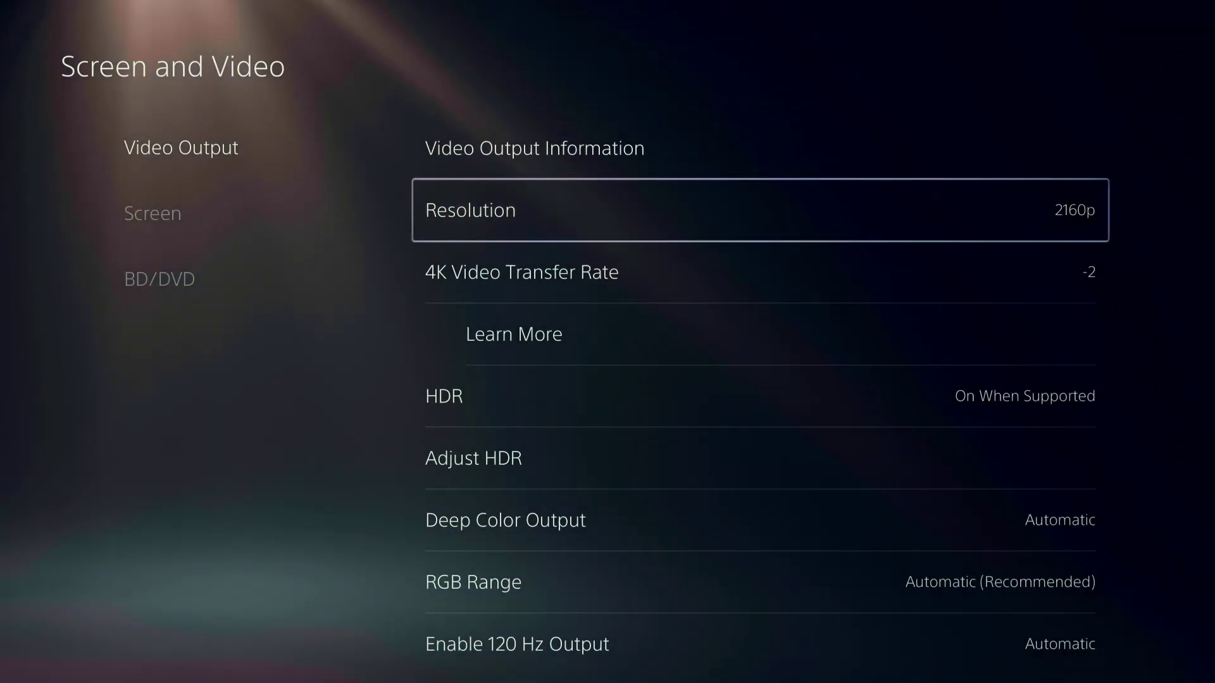
Set the 4K Video Transfer Rate to -2.
key(Down)
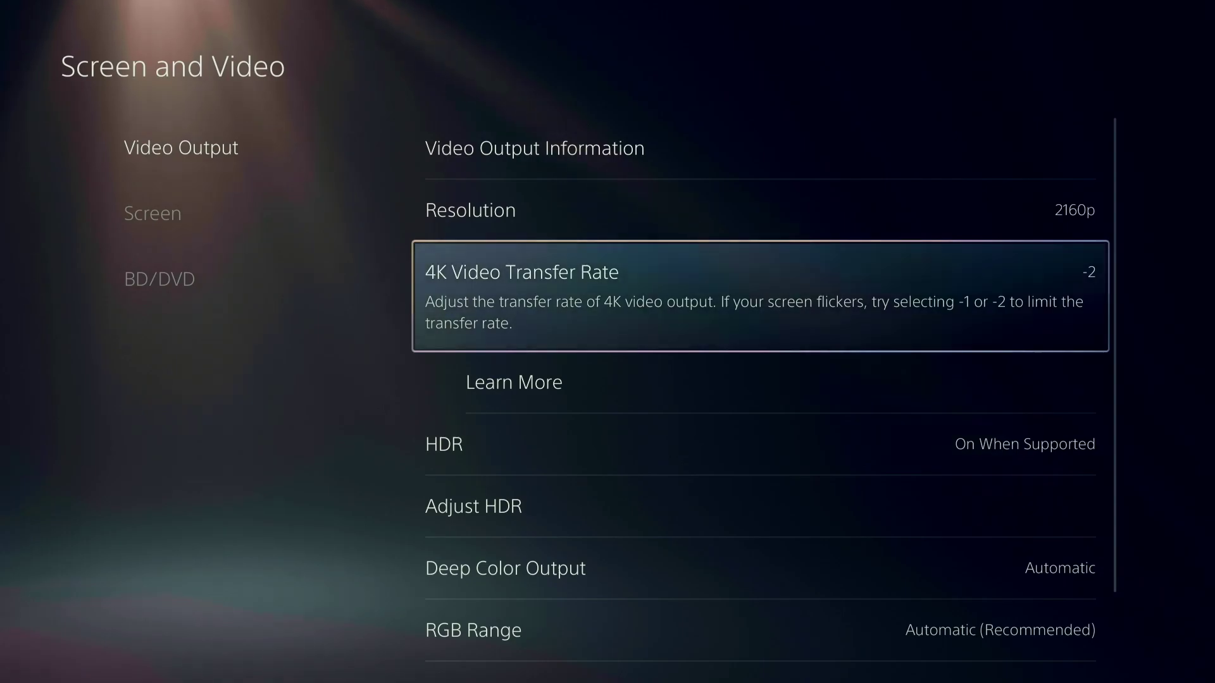
key(Return)
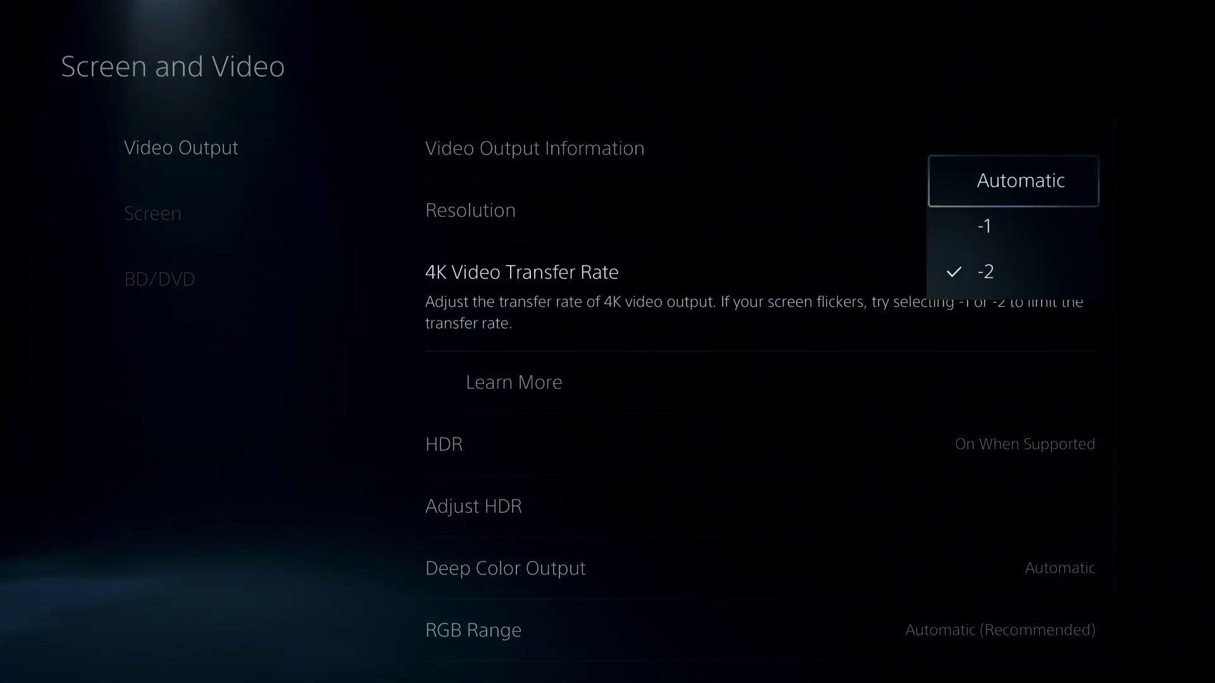
key(Down)
key(Down)
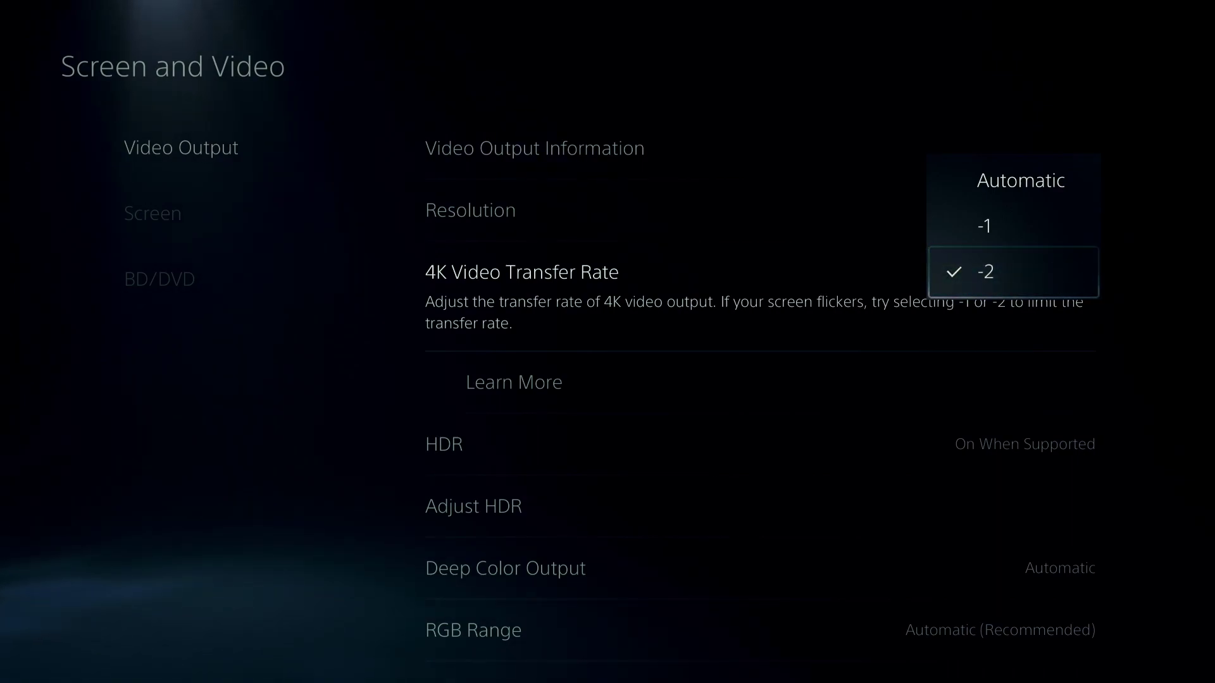
key(Return)
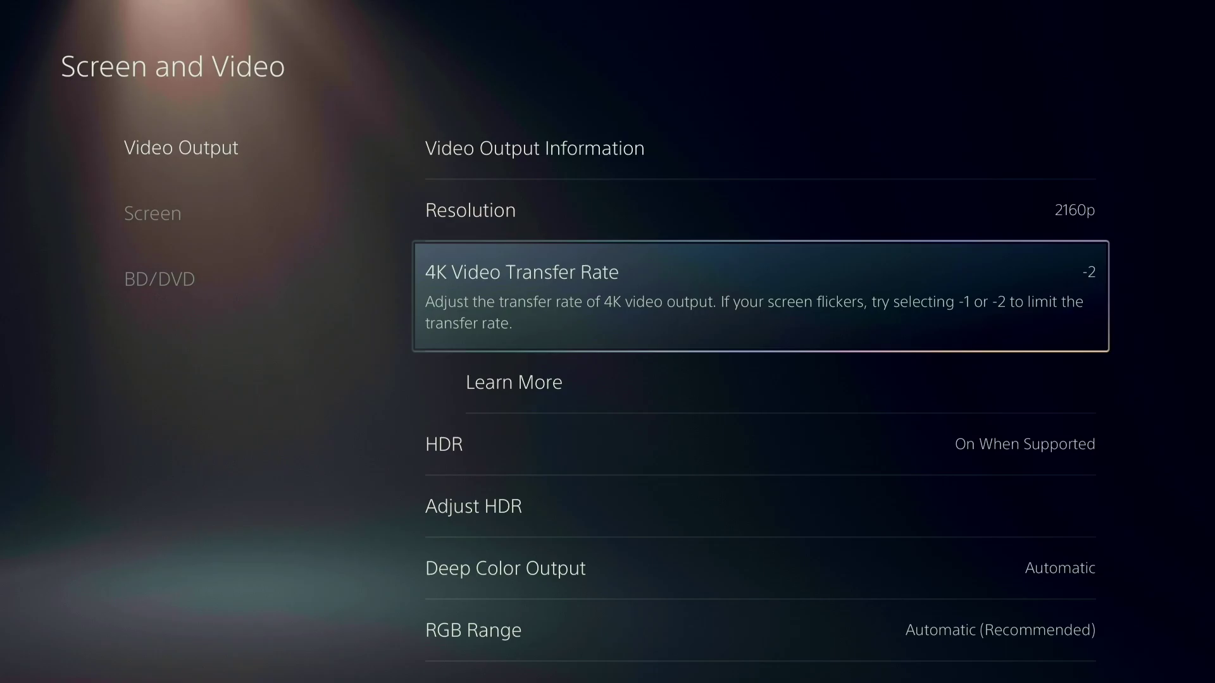
Go through the HDR output options and select On When Supported.
key(Down)
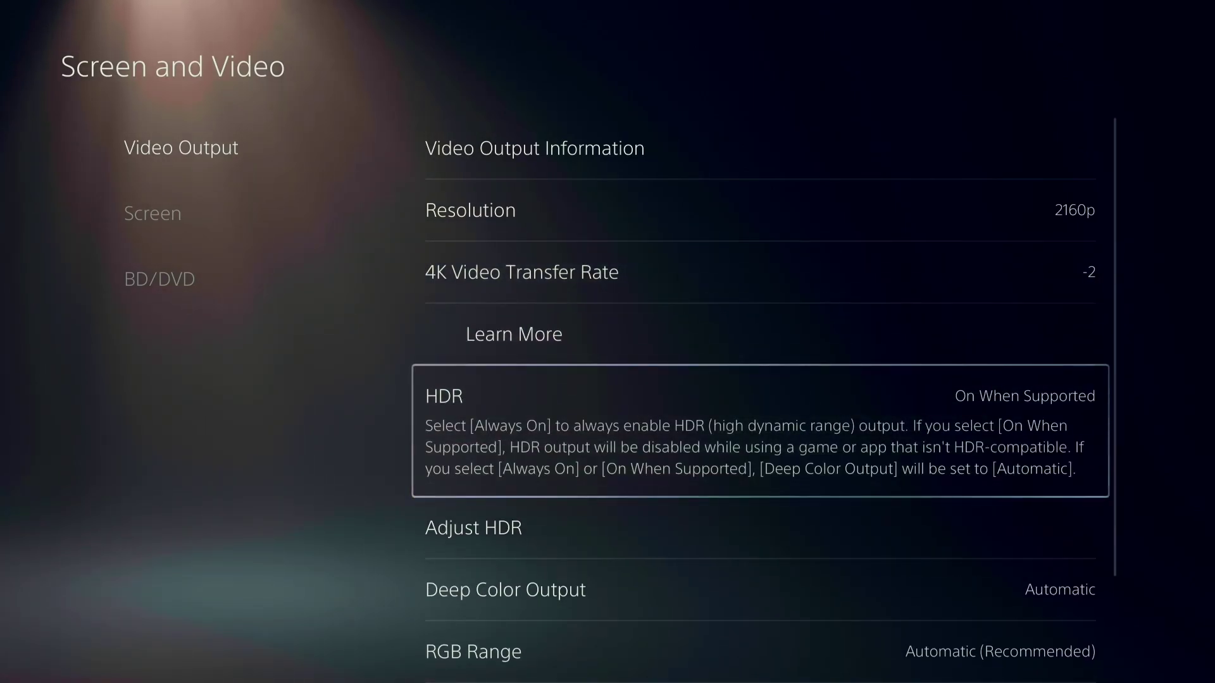
key(Return)
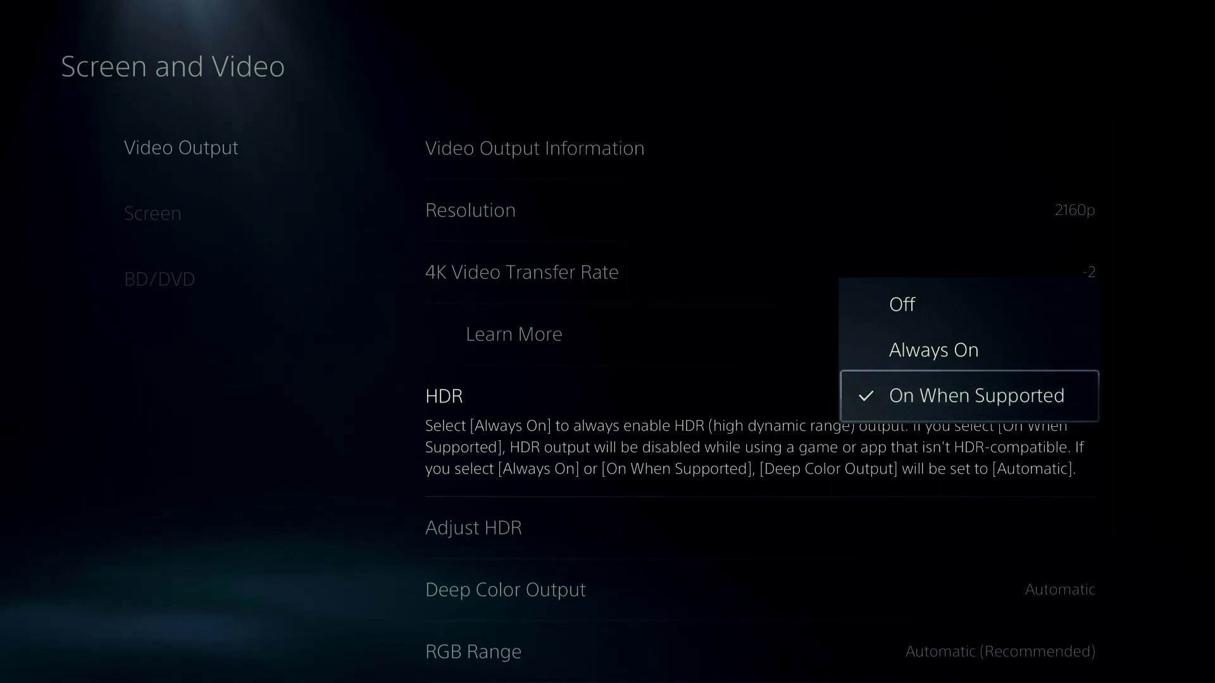
key(Up)
key(Up)
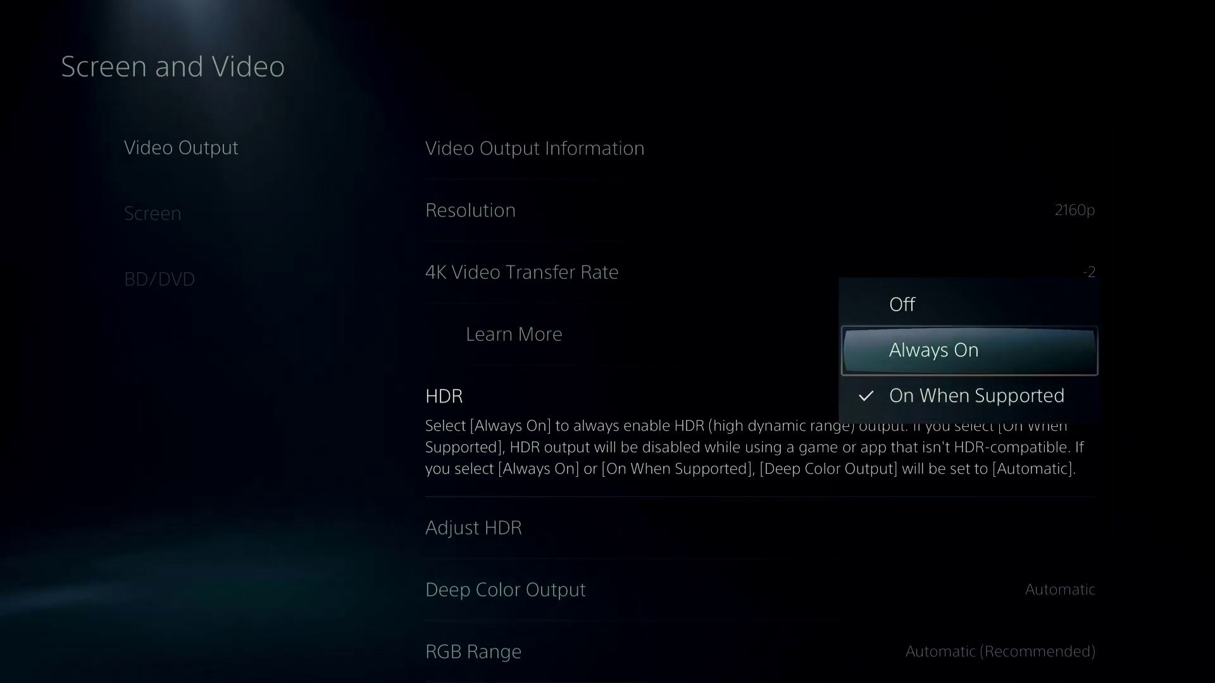
key(Down)
key(Down)
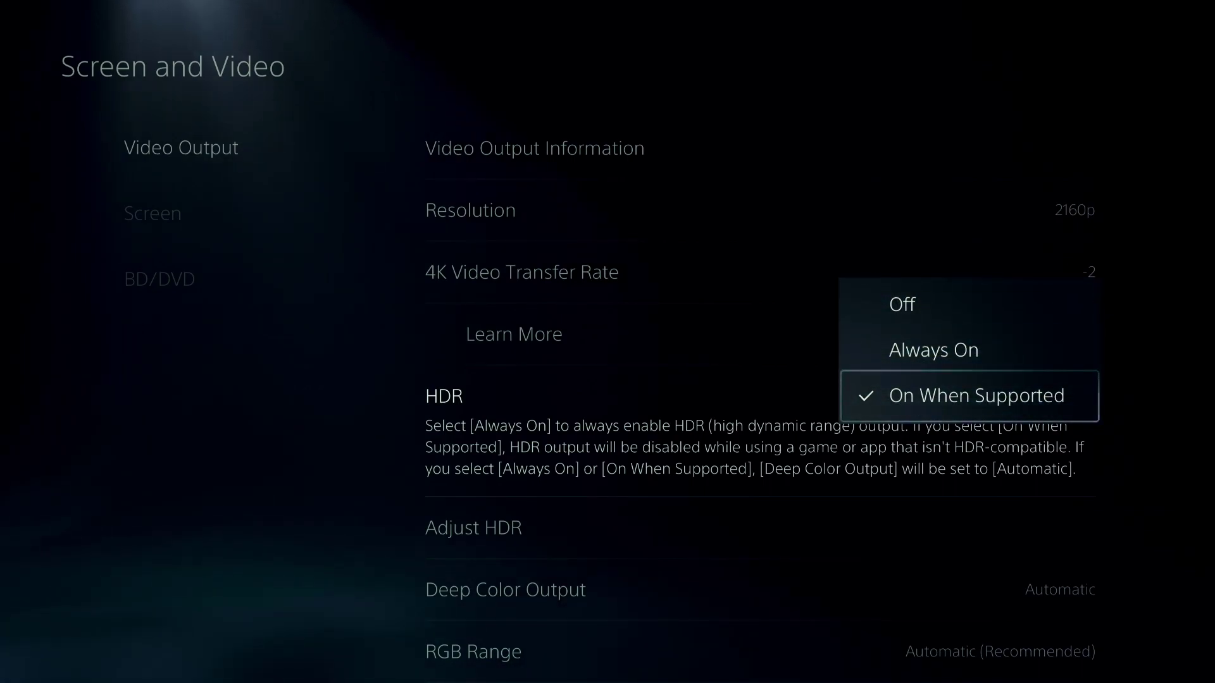
key(Return)
Set Deep Color Output to Automatic and check the RGB Range and Enable 120 Hz Output settings.
key(Down)
key(Down)
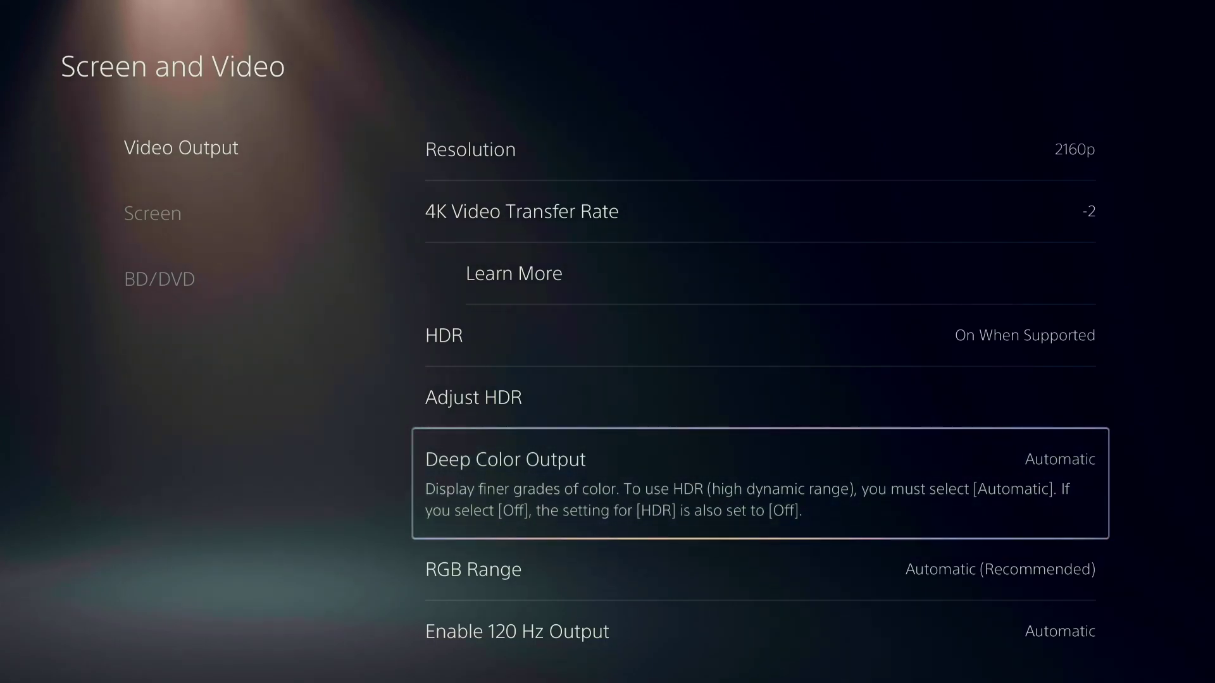
key(Return)
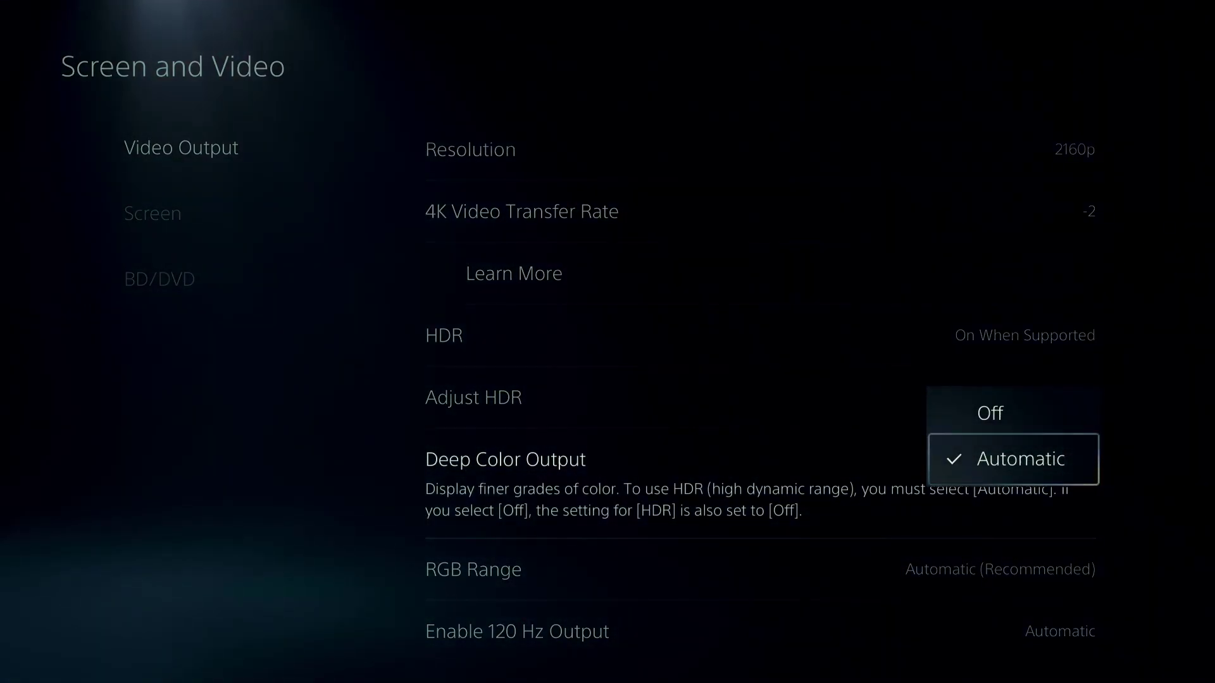
key(Return)
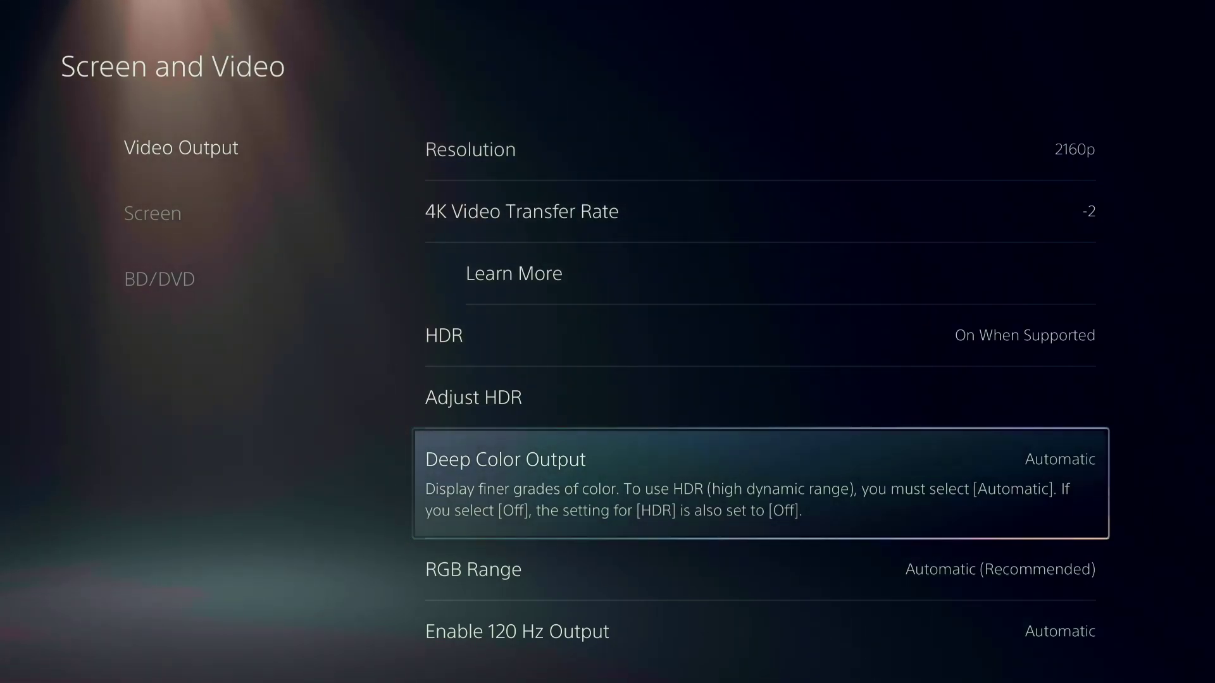
key(Down)
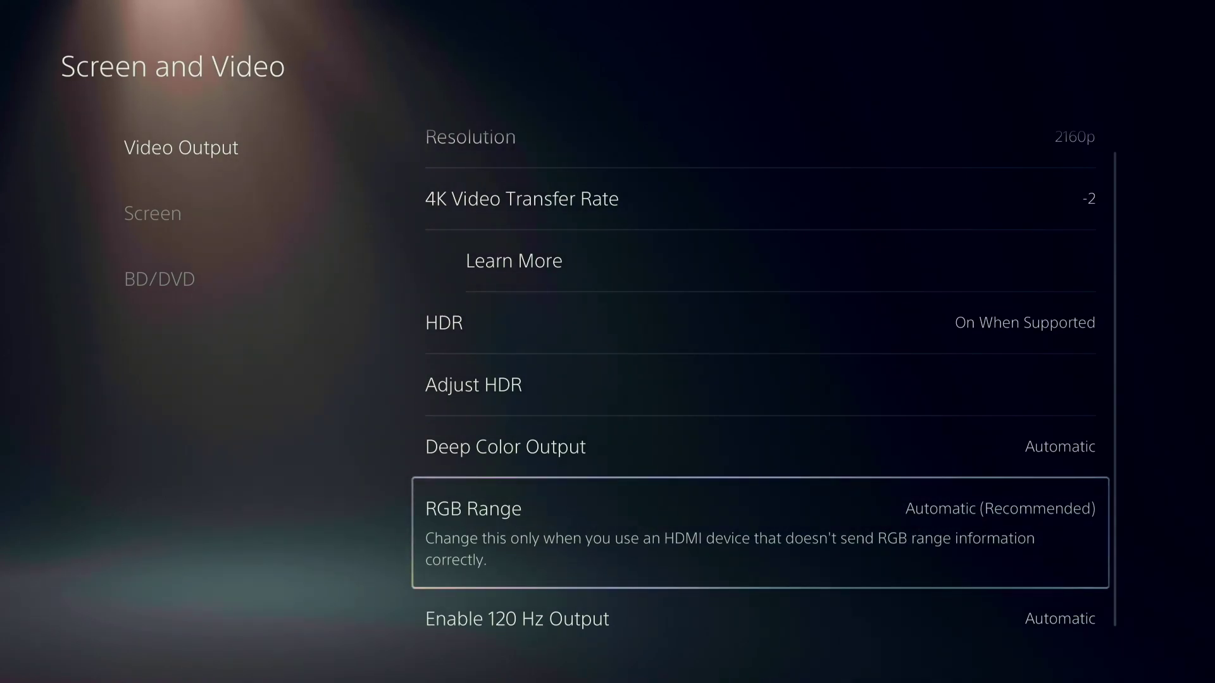
key(Down)
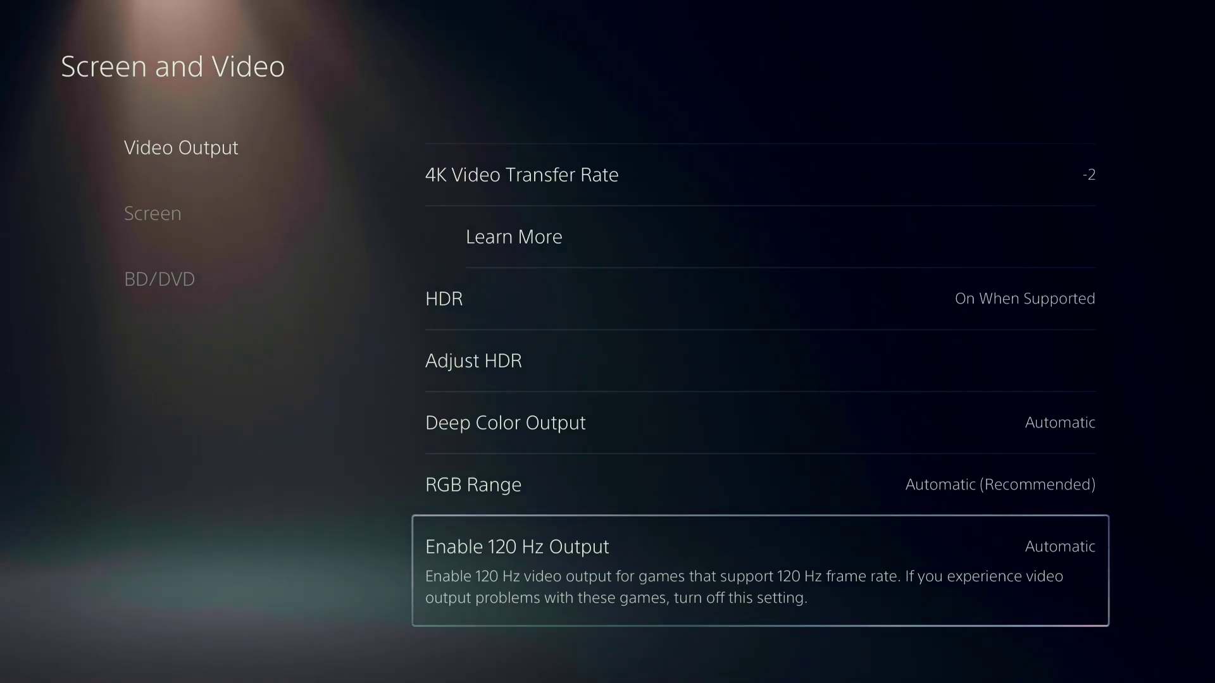
Leave the console settings and start Horizon Forbidden West from the home screen.
key(Left)
key(Escape)
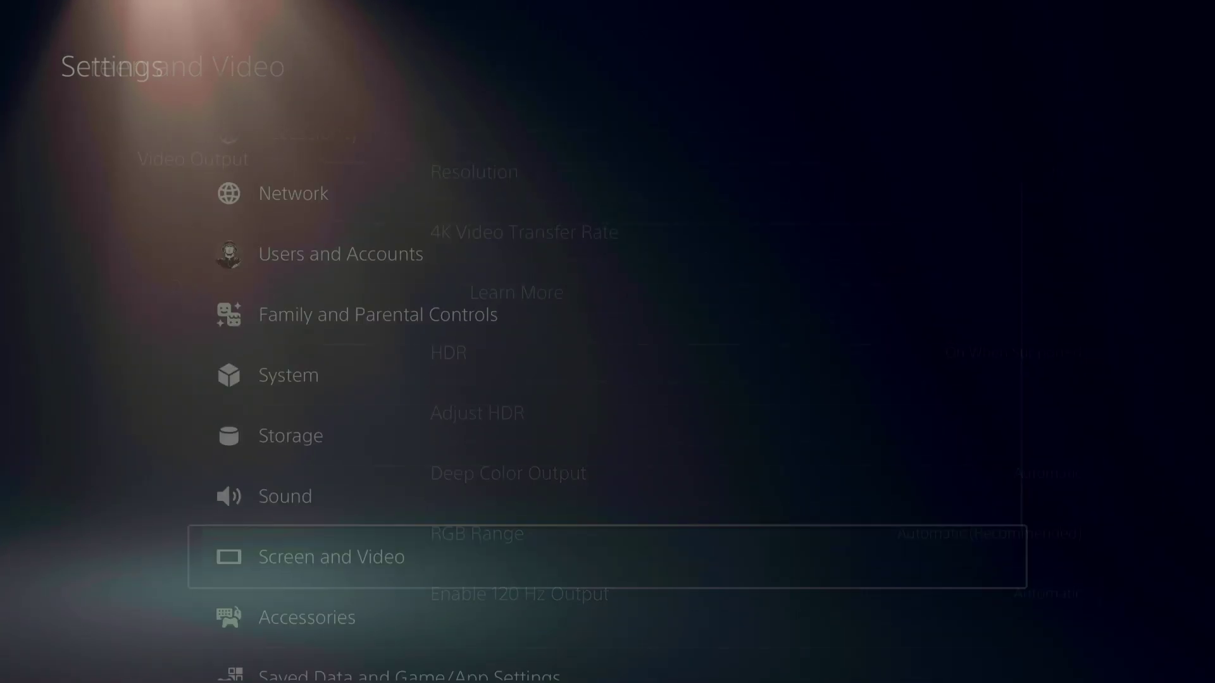
key(Escape)
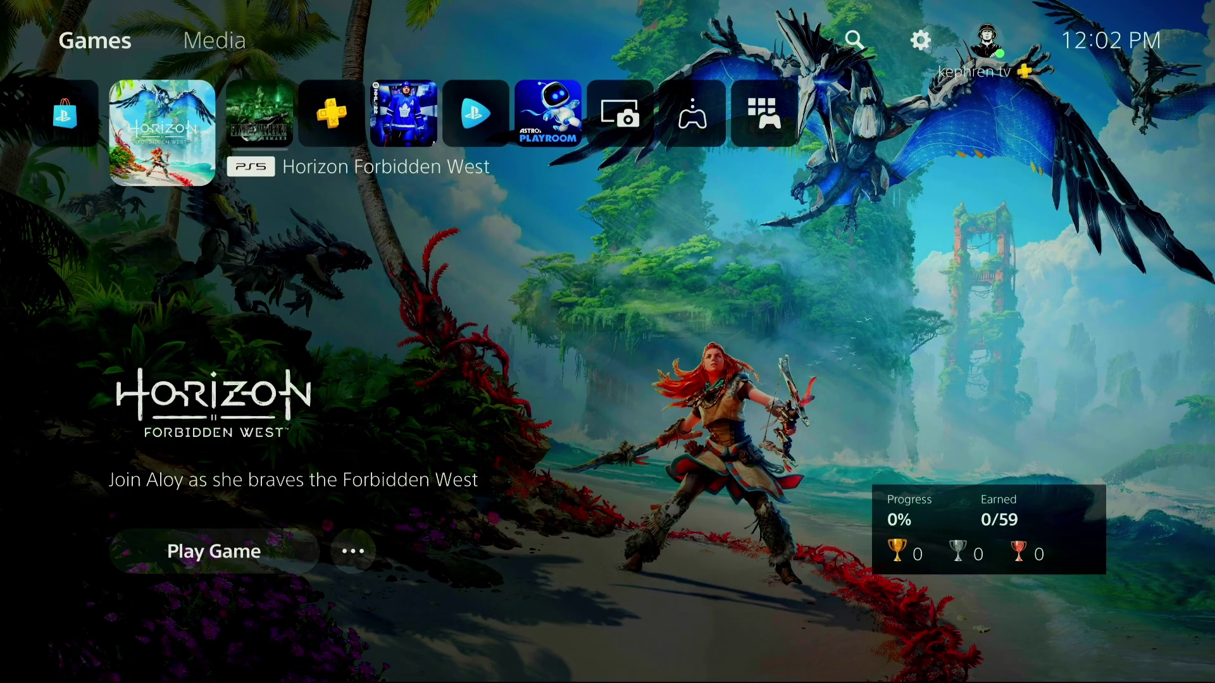
key(Left)
key(Left)
key(Down)
key(Return)
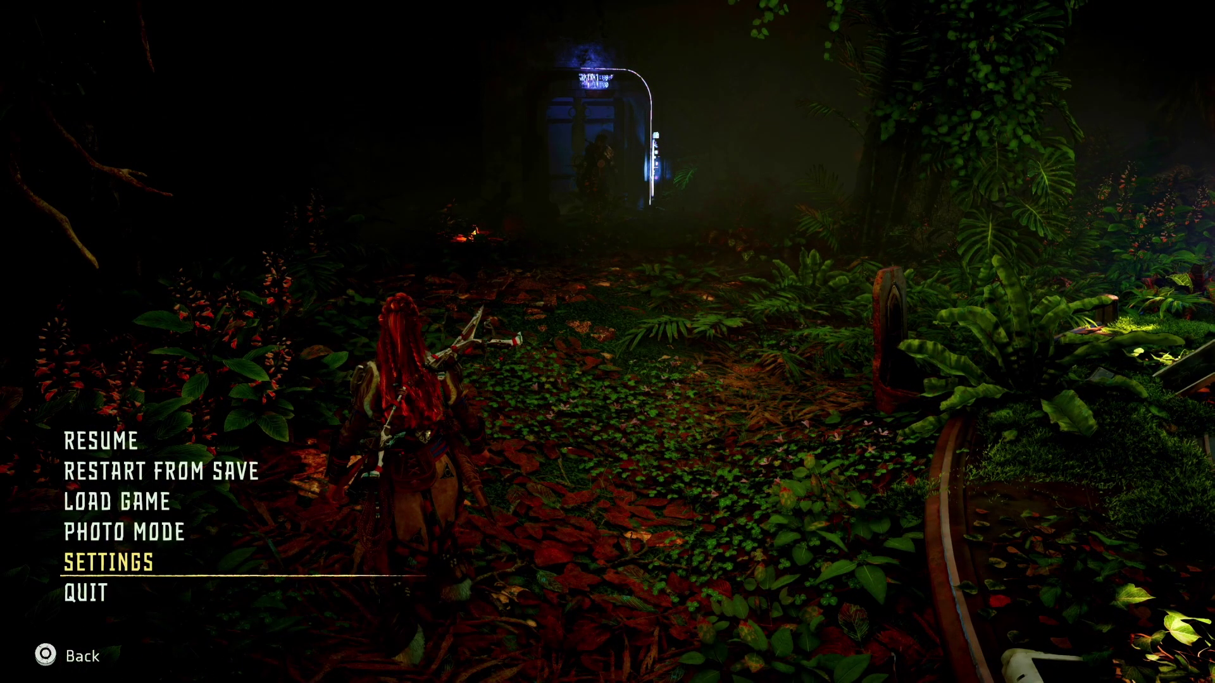
Open the Visual settings of Horizon Forbidden West.
key(Return)
key(Page_Down)
key(Page_Down)
key(Page_Down)
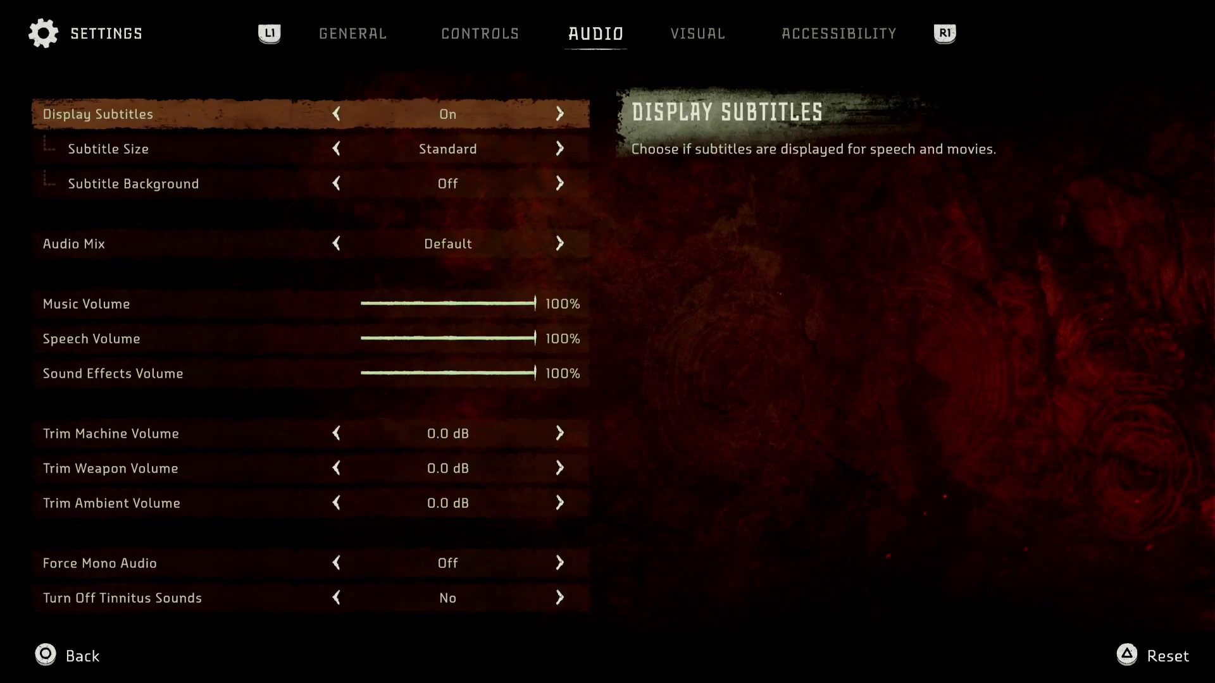
Compare the Favor Resolution and Favor Performance graphics modes and set Graphics Mode to Favor Performance.
key(Down)
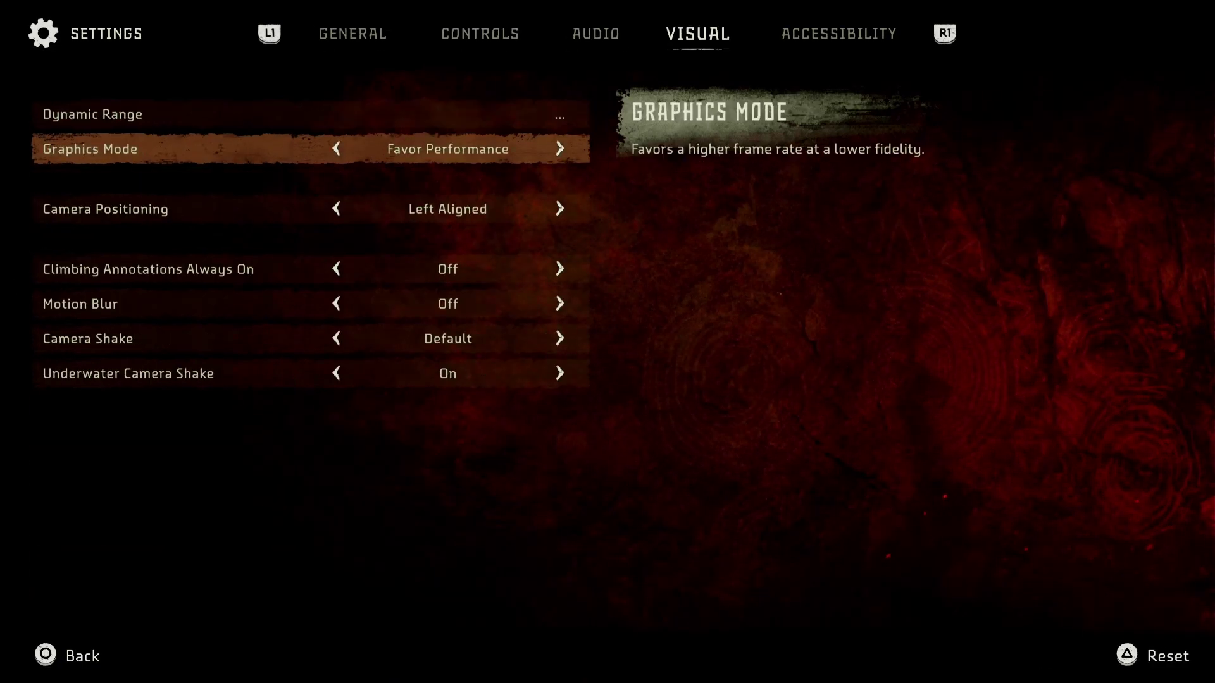
key(Right)
key(Left)
key(Right)
key(Left)
key(Right)
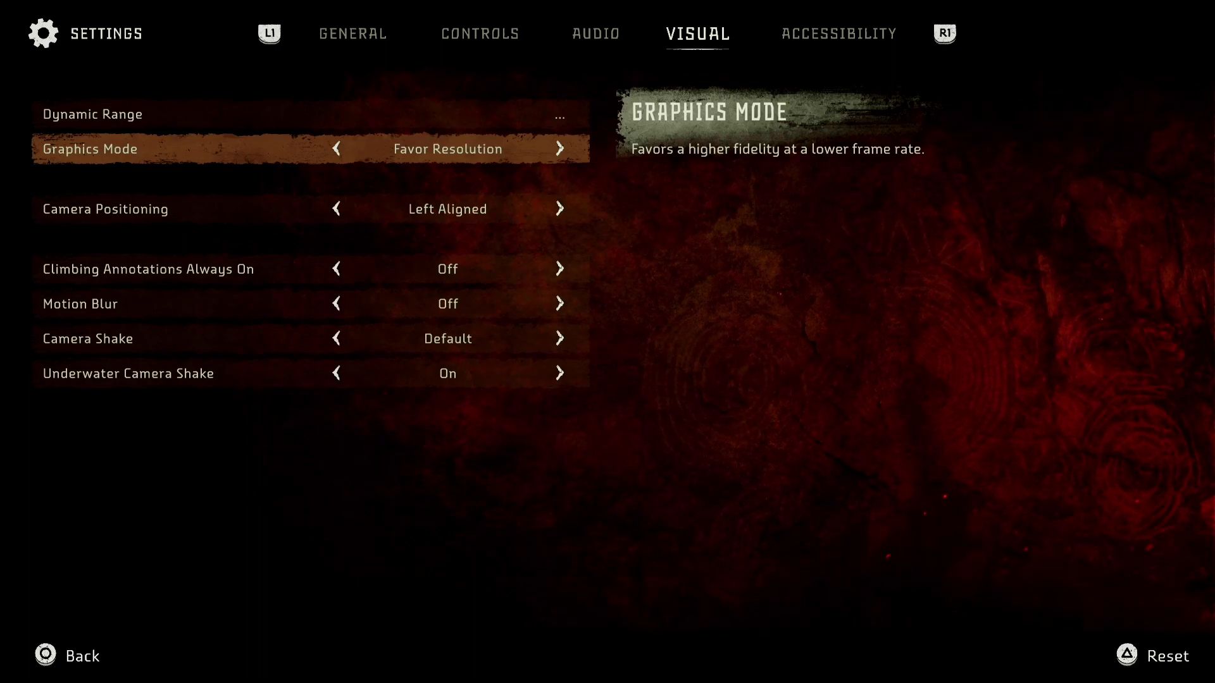
key(Right)
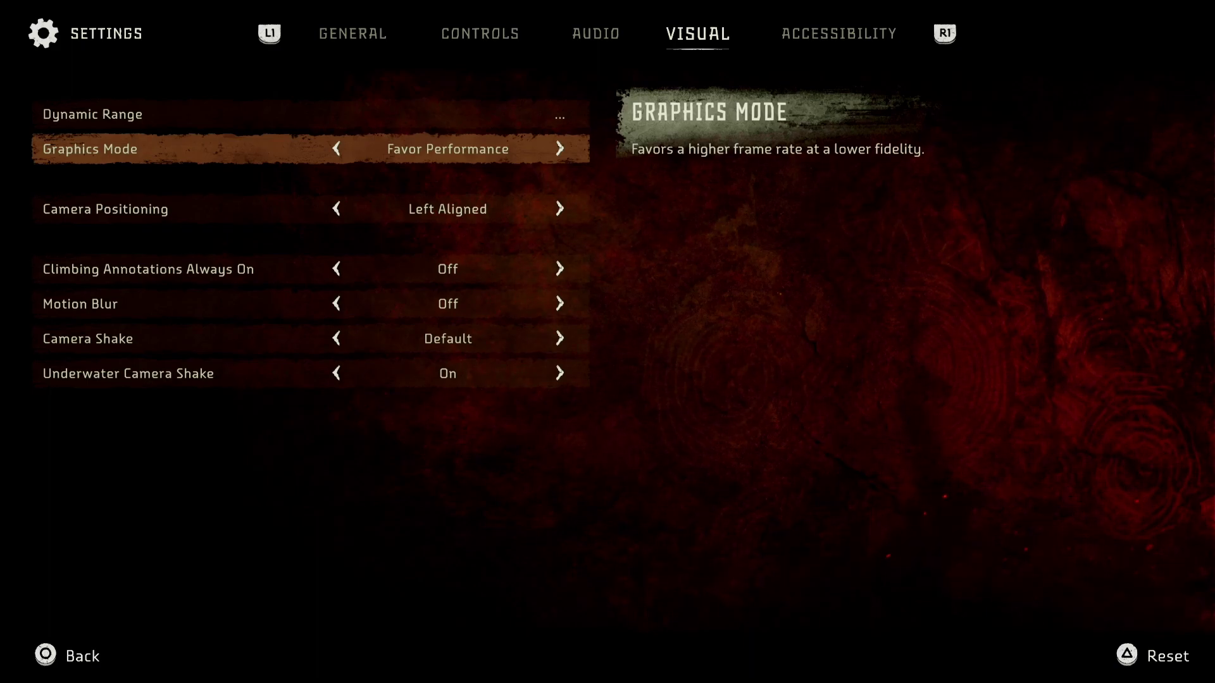
Check the Motion Blur setting and set Camera Shake to Off.
key(Down)
key(Down)
key(Down)
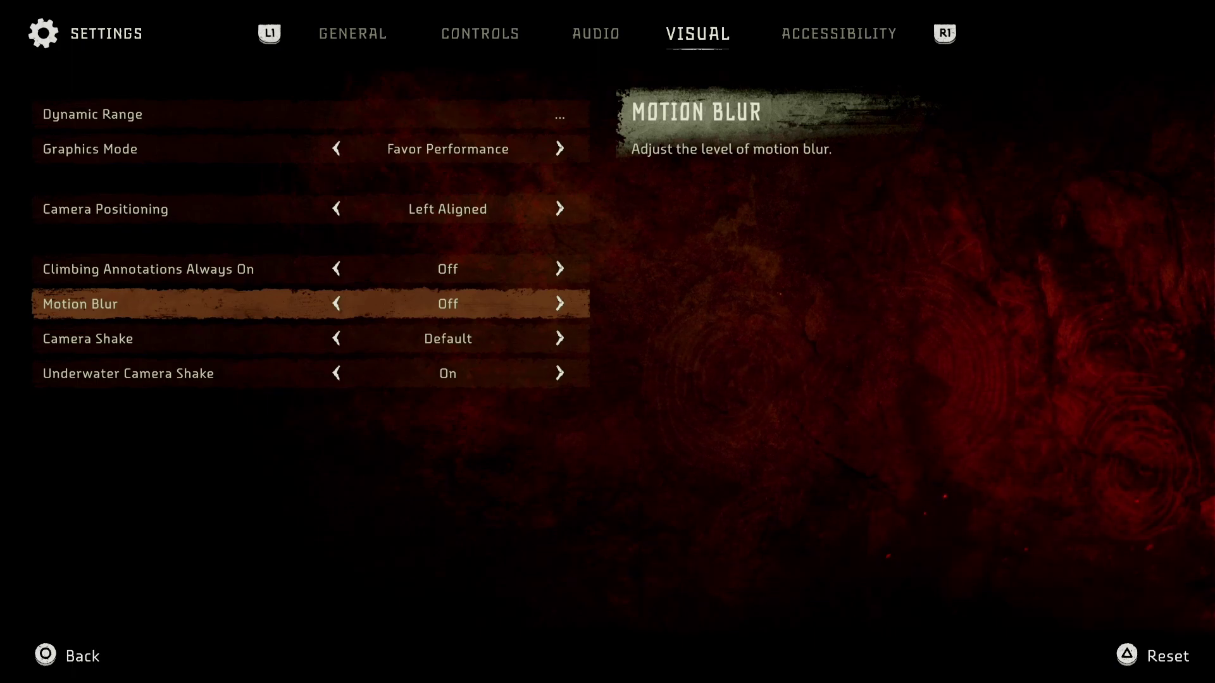
key(Down)
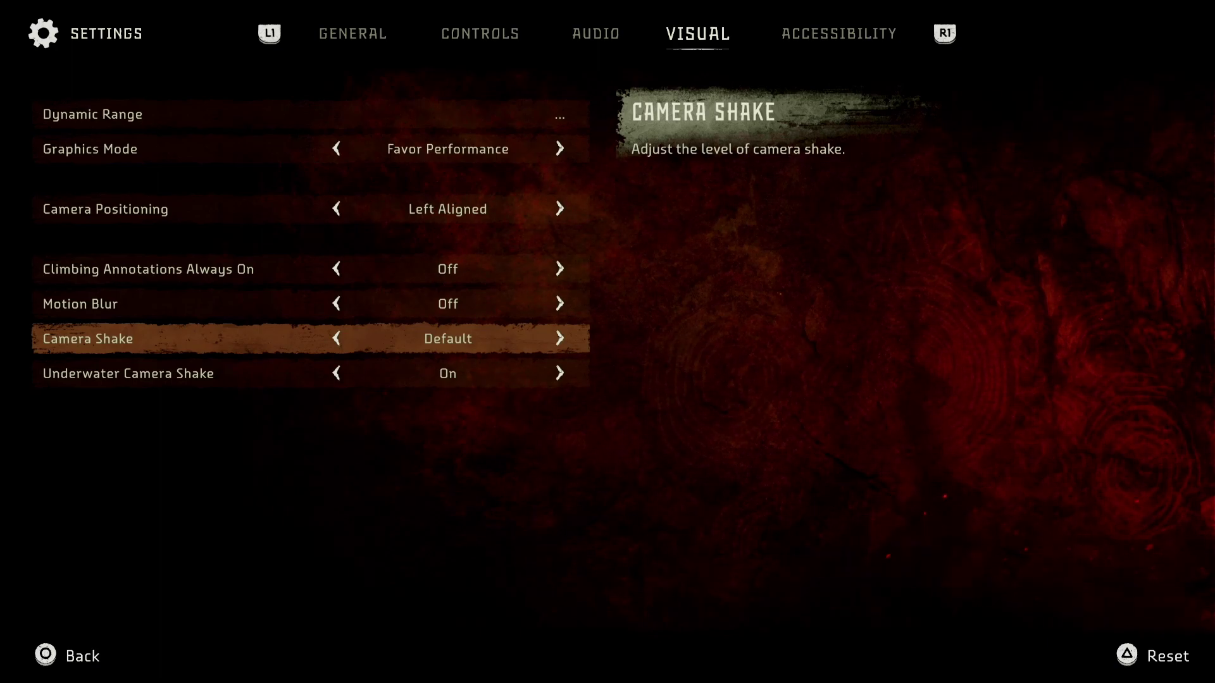
key(Down)
key(Up)
key(Left)
Set Underwater Camera Shake to Off.
key(Down)
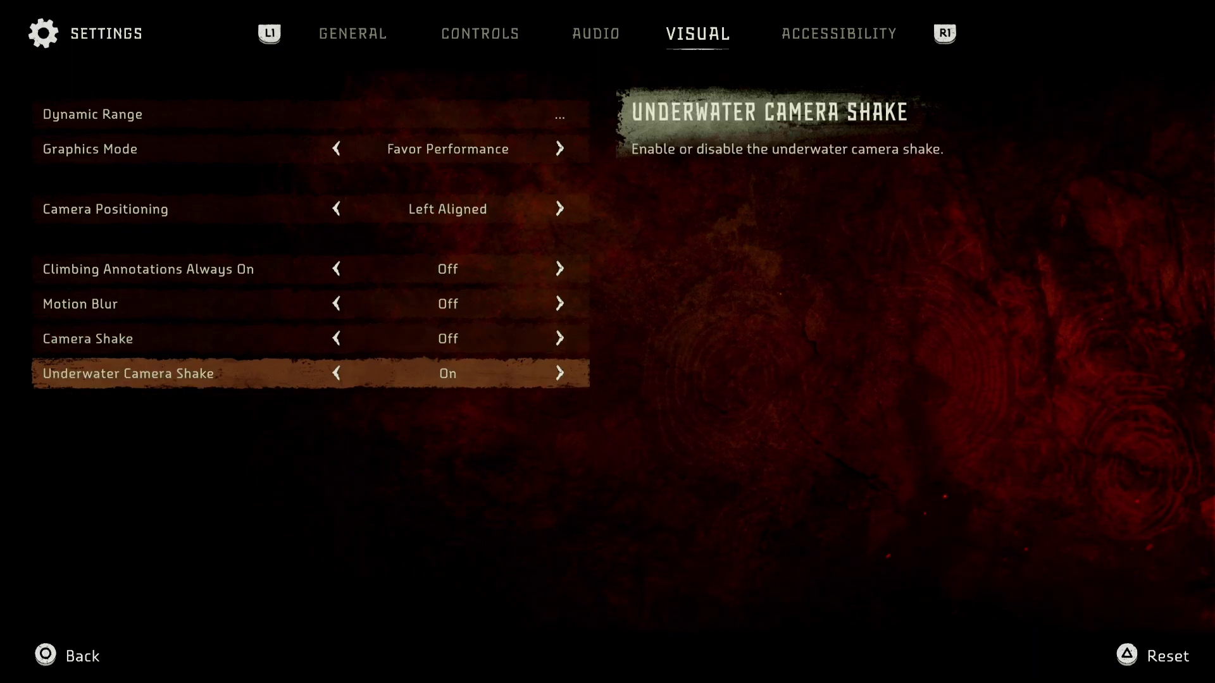
key(Left)
key(Up)
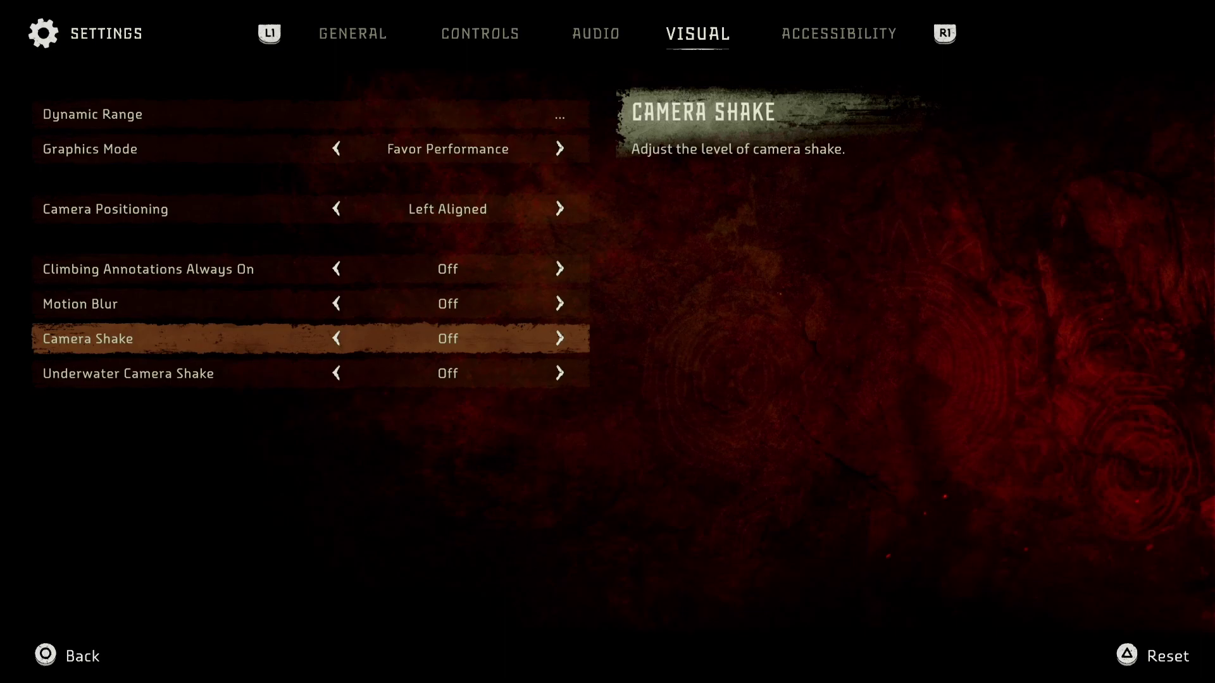